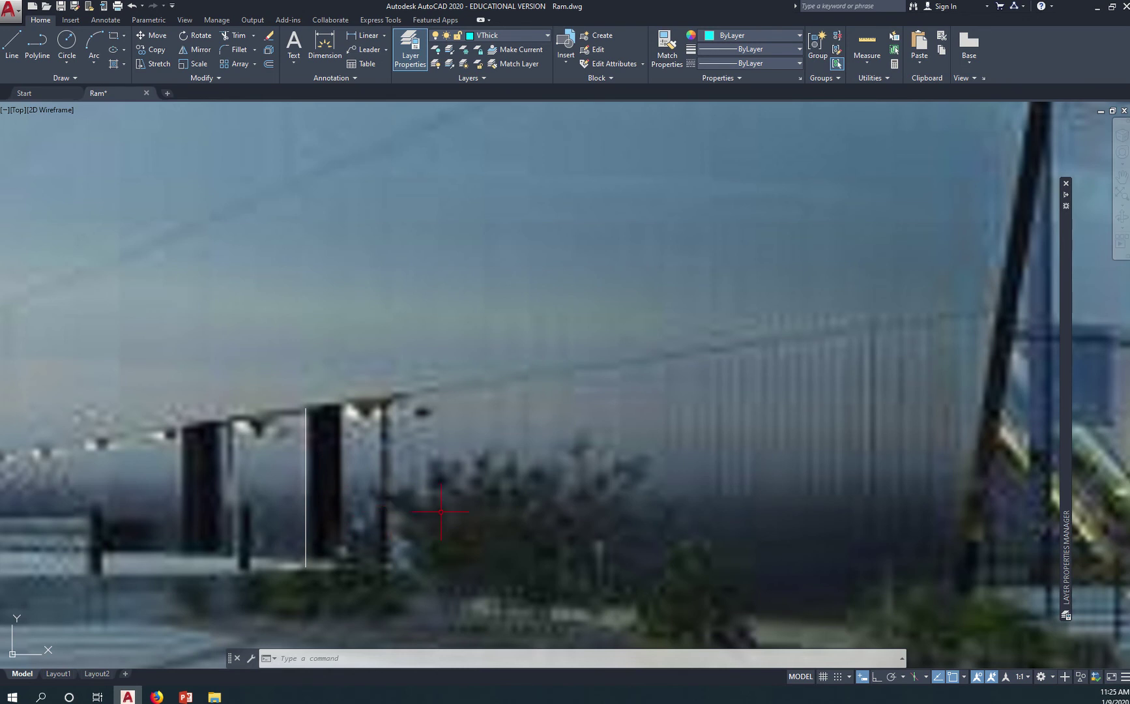
Examine the building photo and the vertical reference line drawn beside its entrance door
{"action": "scroll", "coordinate": [442, 511], "scroll_direction": "down", "scroll_amount": 10}
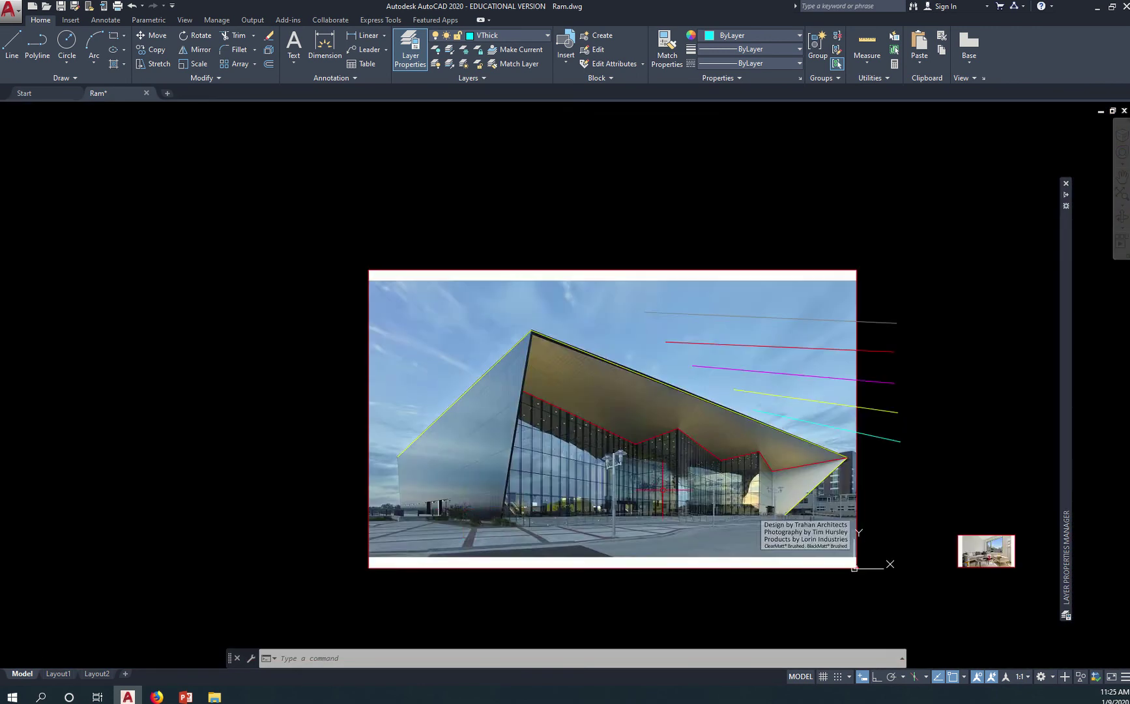
{"action": "middle_click_drag", "start_coordinate": [561, 467], "coordinate": [516, 442]}
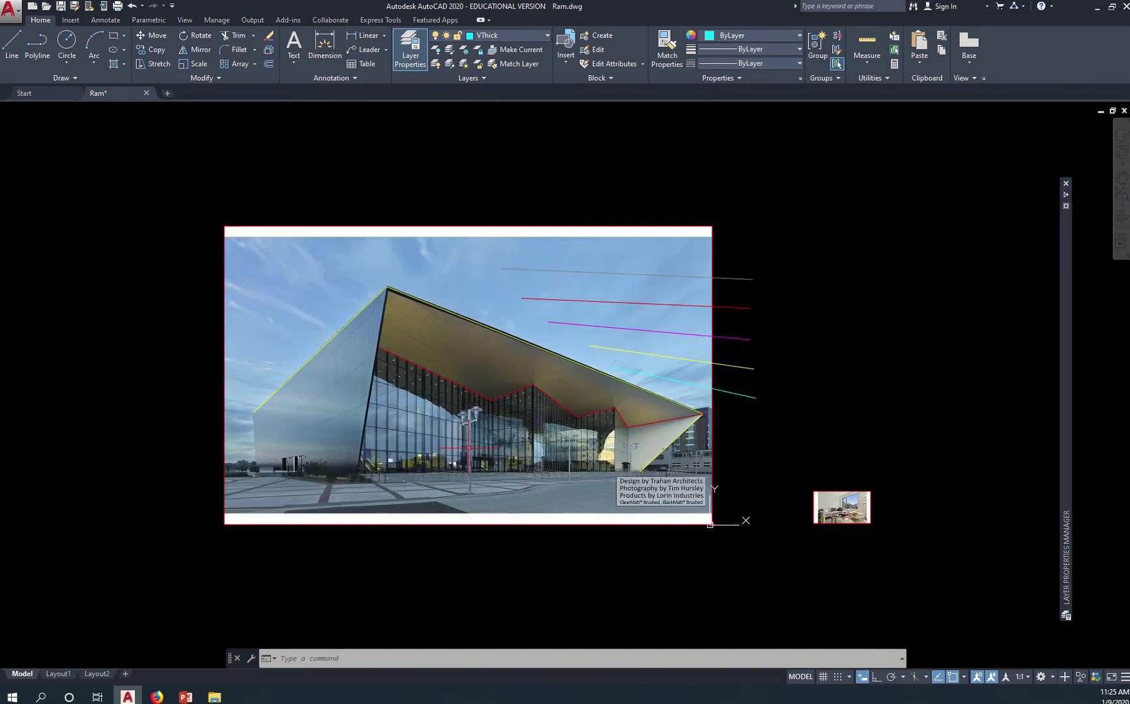
{"action": "scroll", "coordinate": [474, 480], "scroll_direction": "up", "scroll_amount": 6}
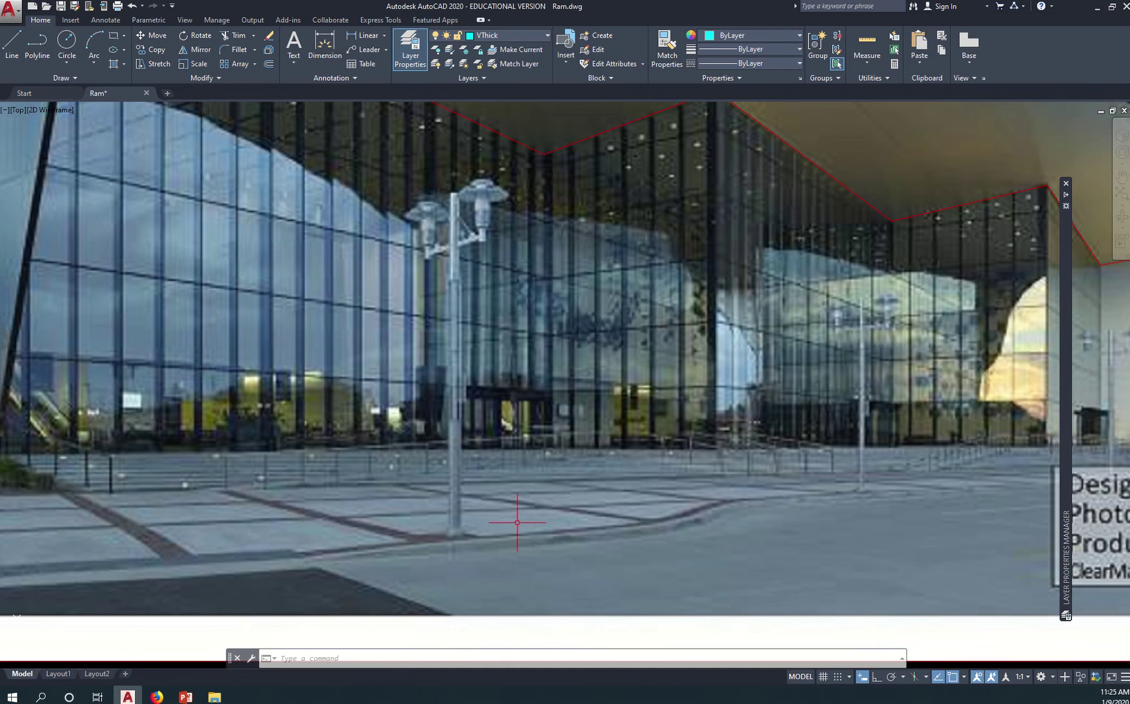
{"action": "scroll", "coordinate": [303, 494], "scroll_direction": "down", "scroll_amount": 4}
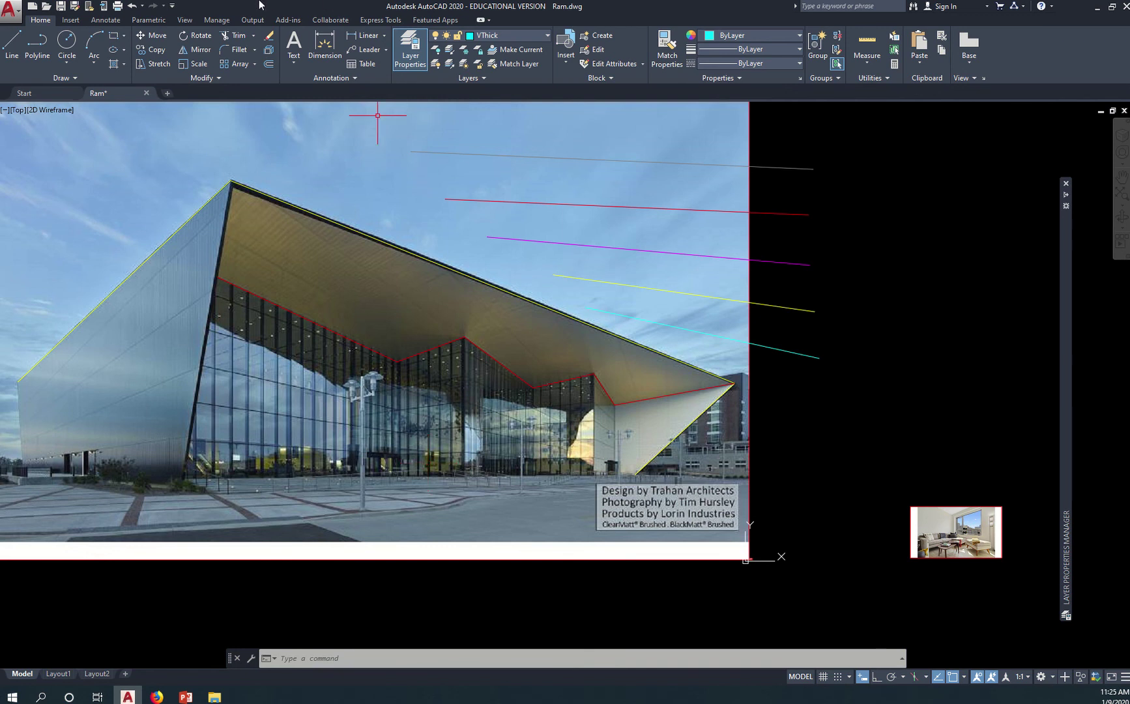
{"action": "scroll", "coordinate": [77, 464], "scroll_direction": "up", "scroll_amount": 7}
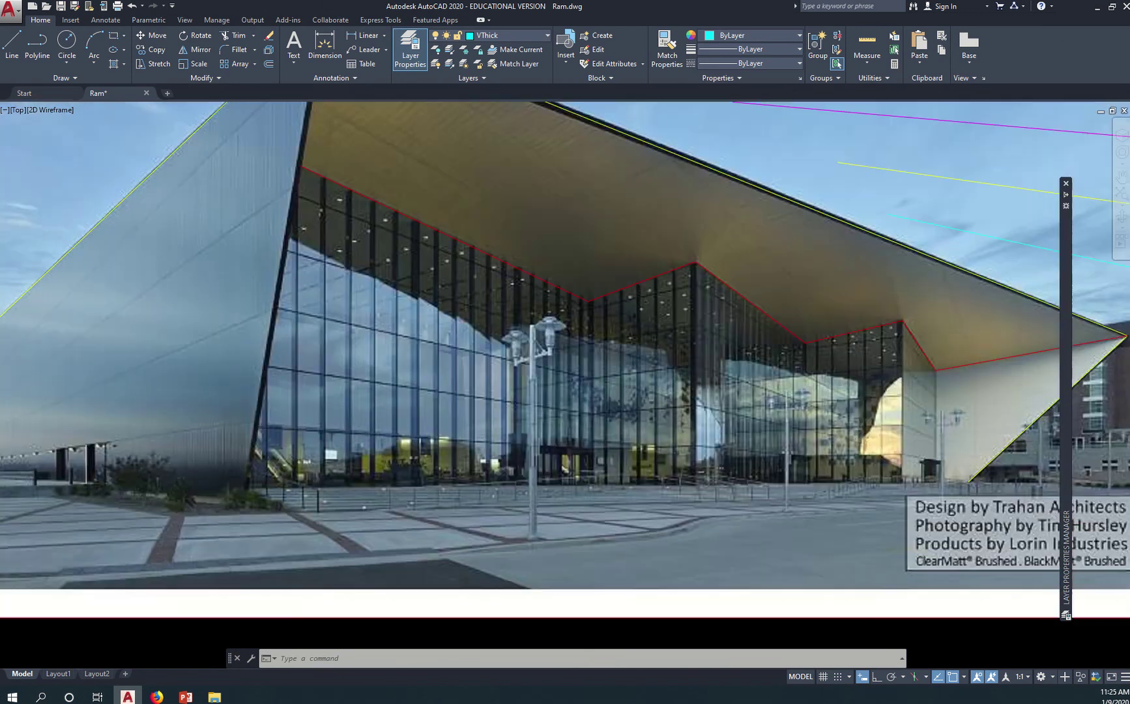
{"action": "middle_click", "coordinate": [106, 458]}
{"action": "middle_click_drag", "start_coordinate": [107, 458], "coordinate": [490, 372]}
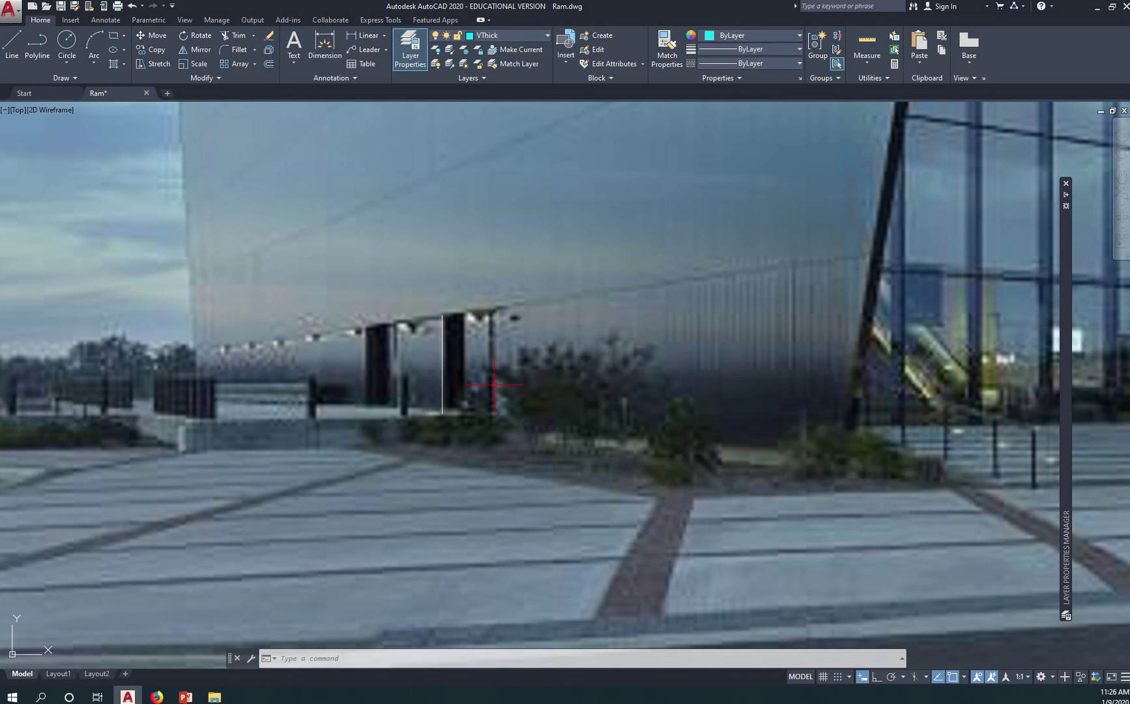
{"action": "left_click", "coordinate": [444, 384]}
{"action": "scroll", "coordinate": [453, 392], "scroll_direction": "up", "scroll_amount": 2}
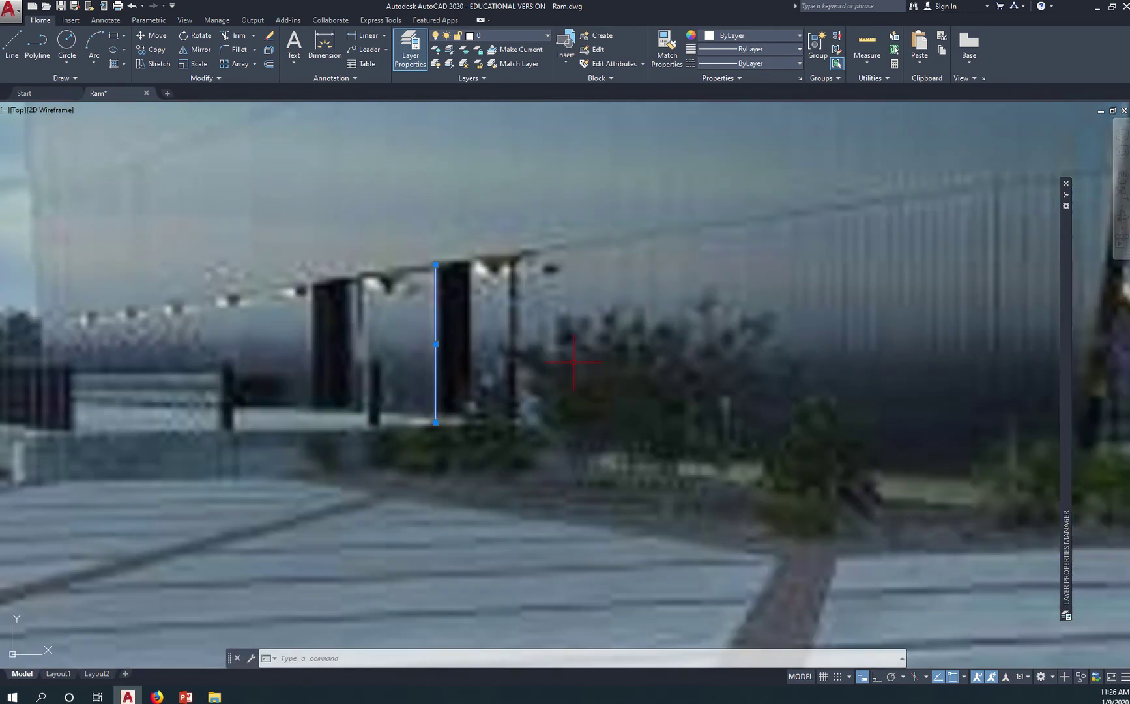
{"action": "scroll", "coordinate": [584, 365], "scroll_direction": "down", "scroll_amount": 8}
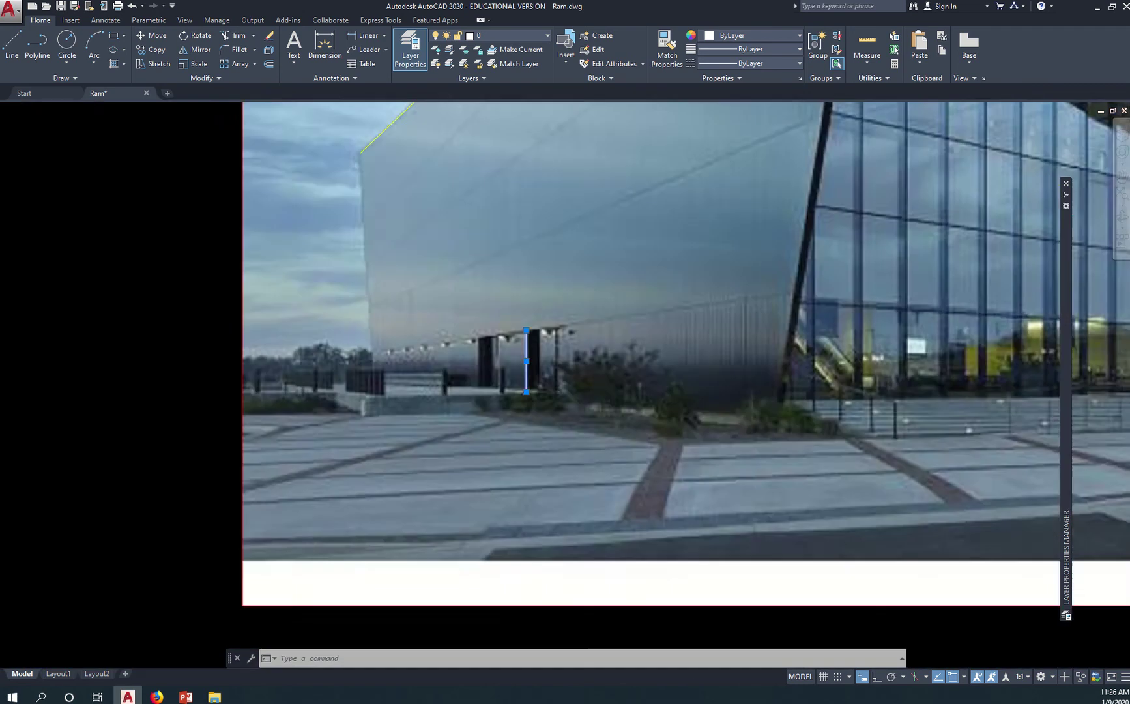
{"action": "scroll", "coordinate": [450, 412], "scroll_direction": "down", "scroll_amount": 2}
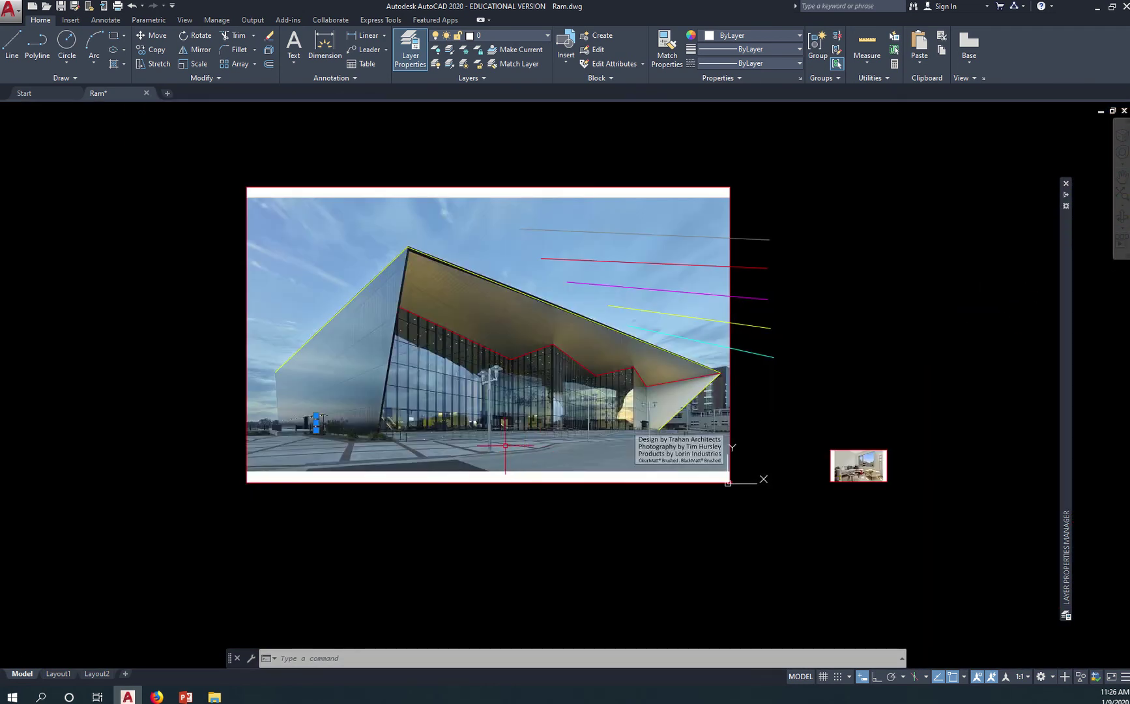
{"action": "key", "text": "Escape"}
{"action": "key", "text": "Escape"}
{"action": "middle_click_drag", "start_coordinate": [8, 360], "coordinate": [126, 349]}
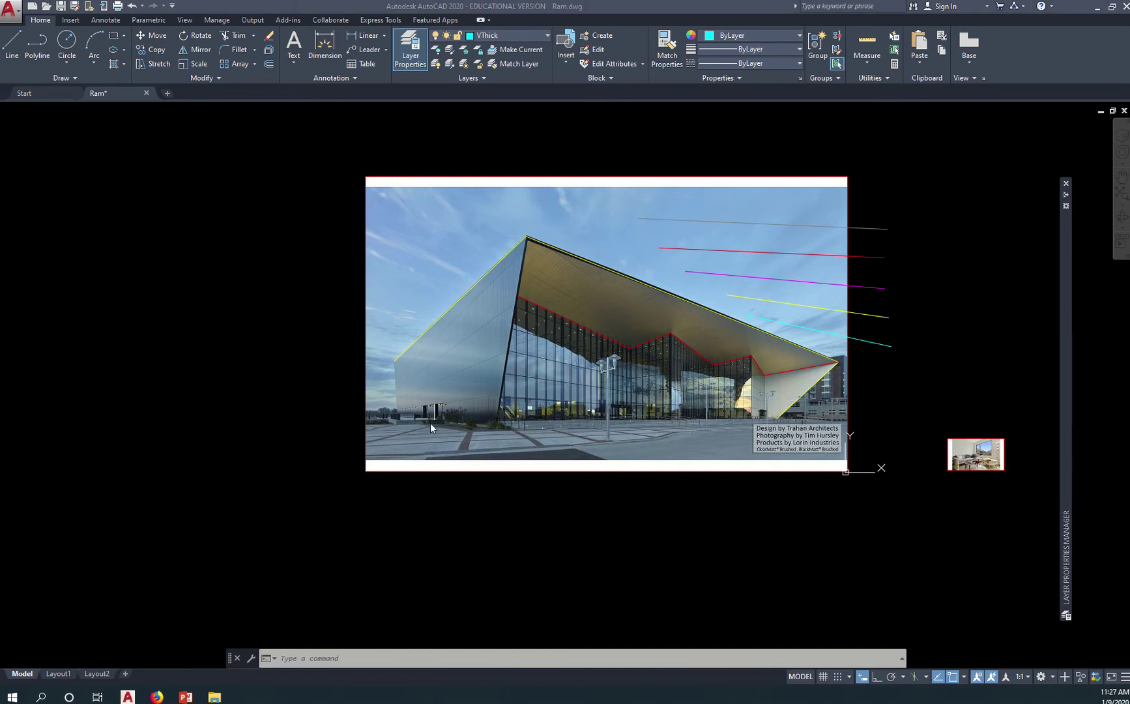
Measure the height of the vertical reference line at the building's entrance door
{"action": "scroll", "coordinate": [425, 418], "scroll_direction": "up", "scroll_amount": 6}
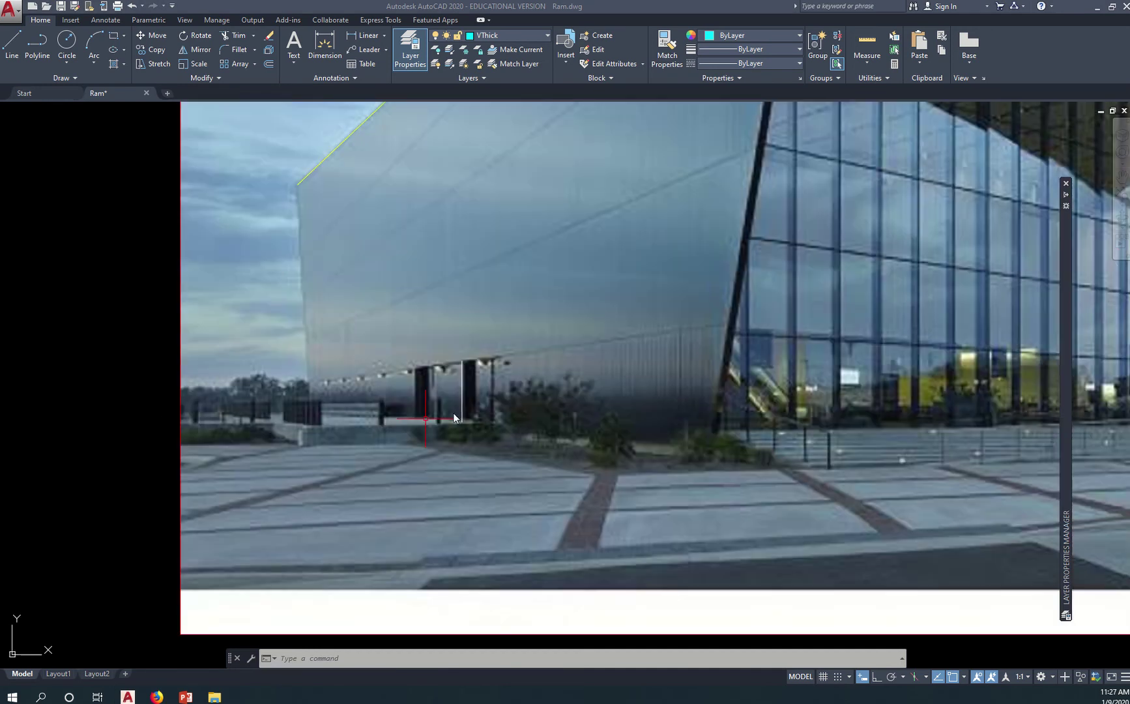
{"action": "left_click", "coordinate": [530, 437]}
{"action": "type", "text": "DI"}
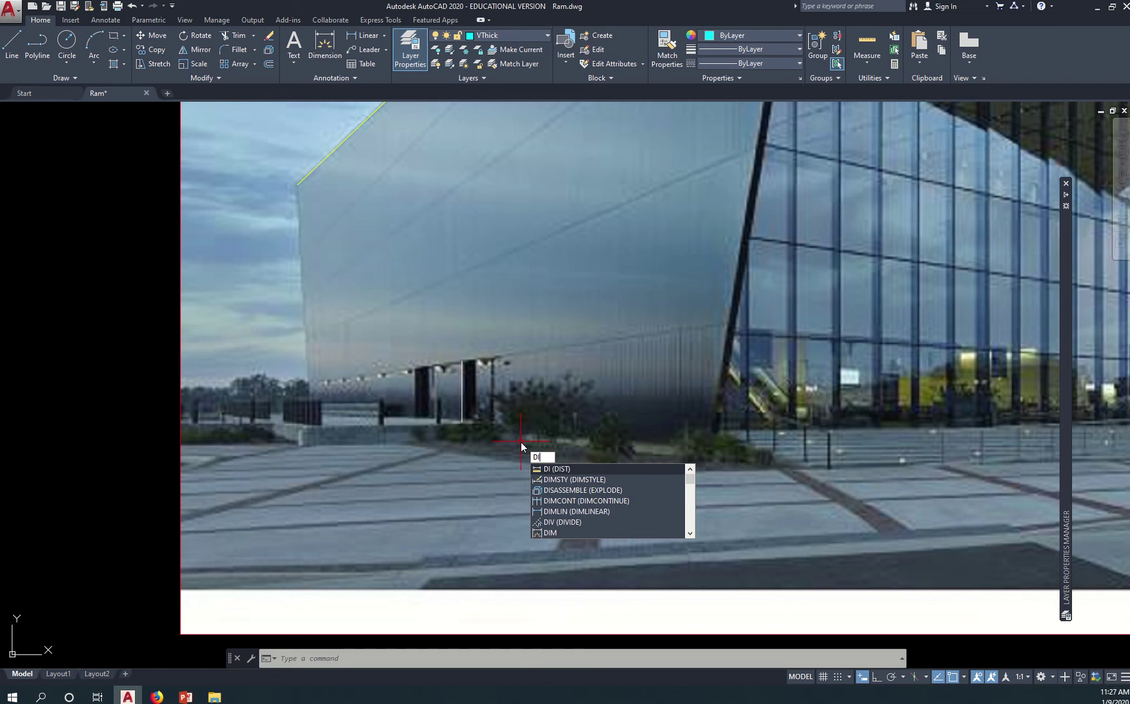
{"action": "key", "text": "Return"}
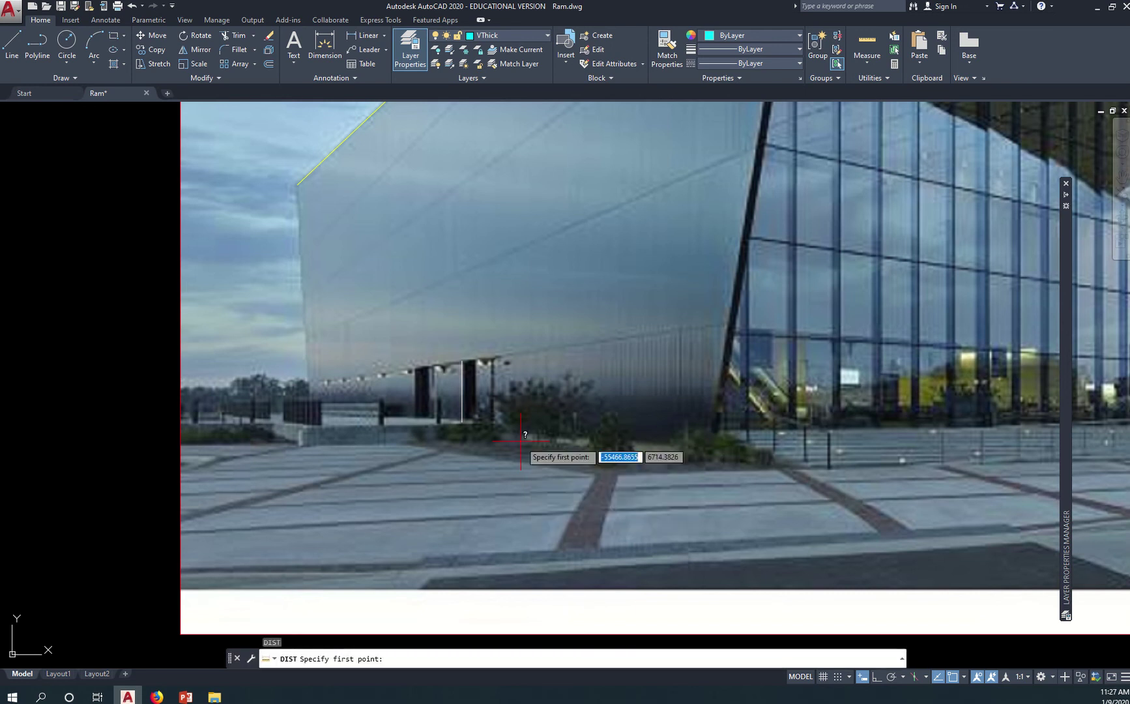
{"action": "scroll", "coordinate": [469, 415], "scroll_direction": "up", "scroll_amount": 5}
{"action": "left_click", "coordinate": [467, 423]}
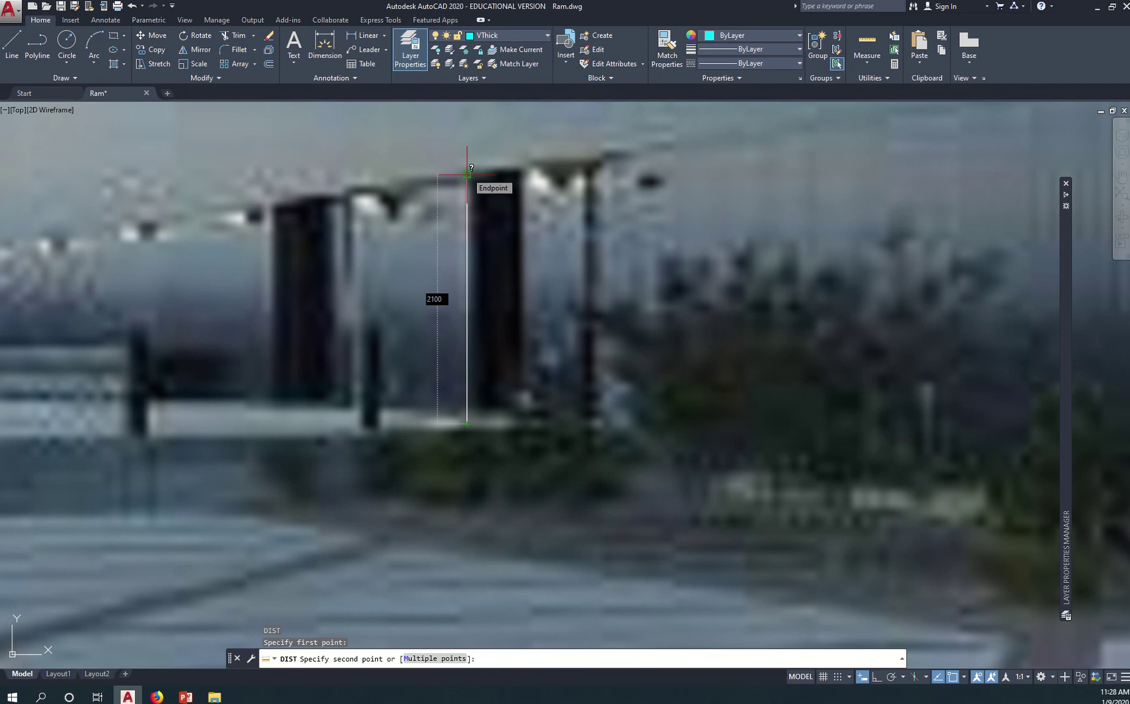
{"action": "key", "text": "Escape"}
{"action": "scroll", "coordinate": [606, 388], "scroll_direction": "down", "scroll_amount": 5}
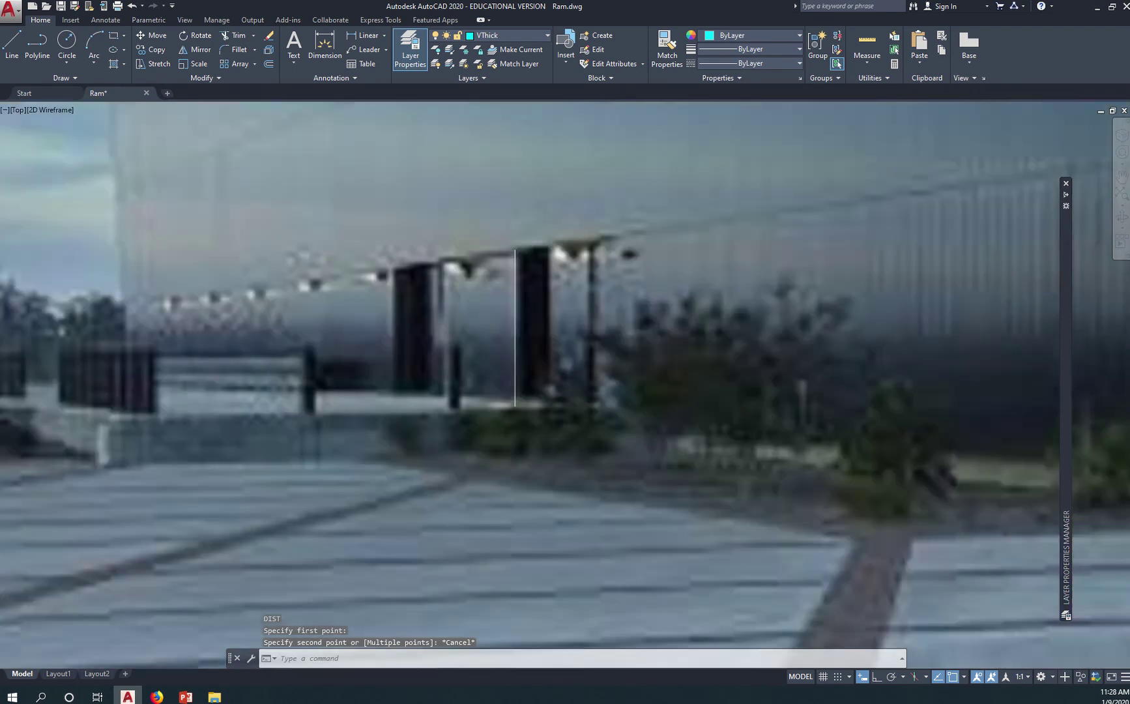
Draw a vertical line along the right edge of the window in the living room photo, from sill to top
{"action": "scroll", "coordinate": [696, 397], "scroll_direction": "down", "scroll_amount": 10}
{"action": "middle_click_drag", "start_coordinate": [838, 422], "coordinate": [369, 404]}
{"action": "scroll", "coordinate": [493, 413], "scroll_direction": "up", "scroll_amount": 10}
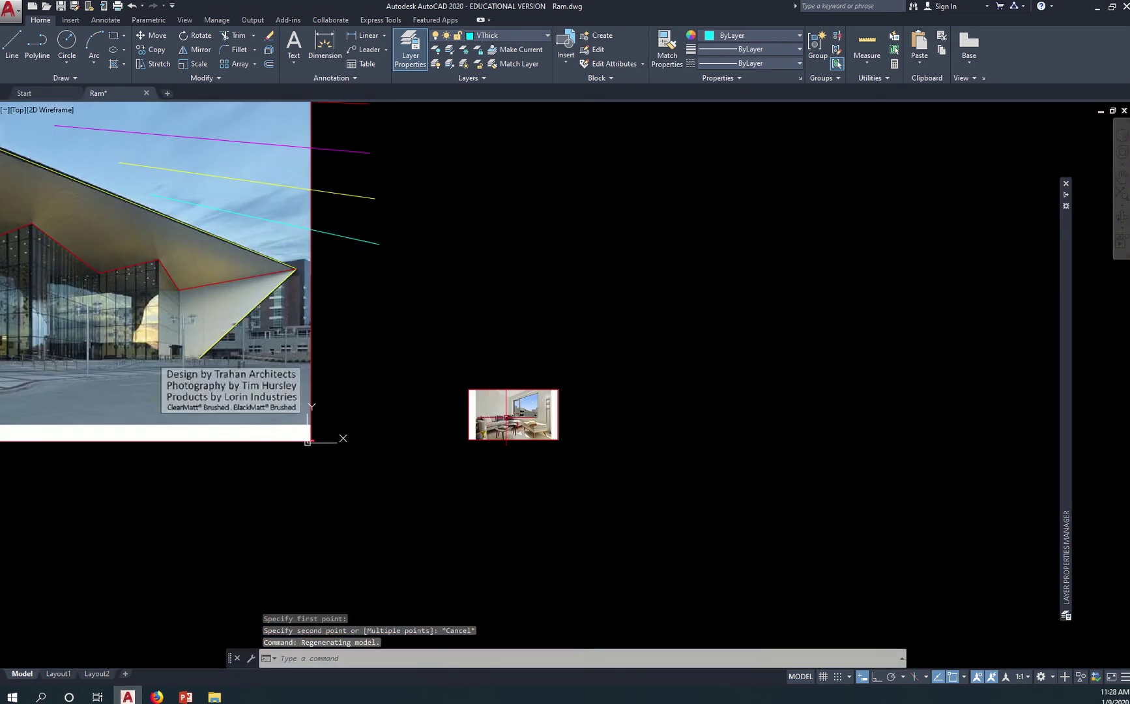
{"action": "scroll", "coordinate": [545, 423], "scroll_direction": "up", "scroll_amount": 2}
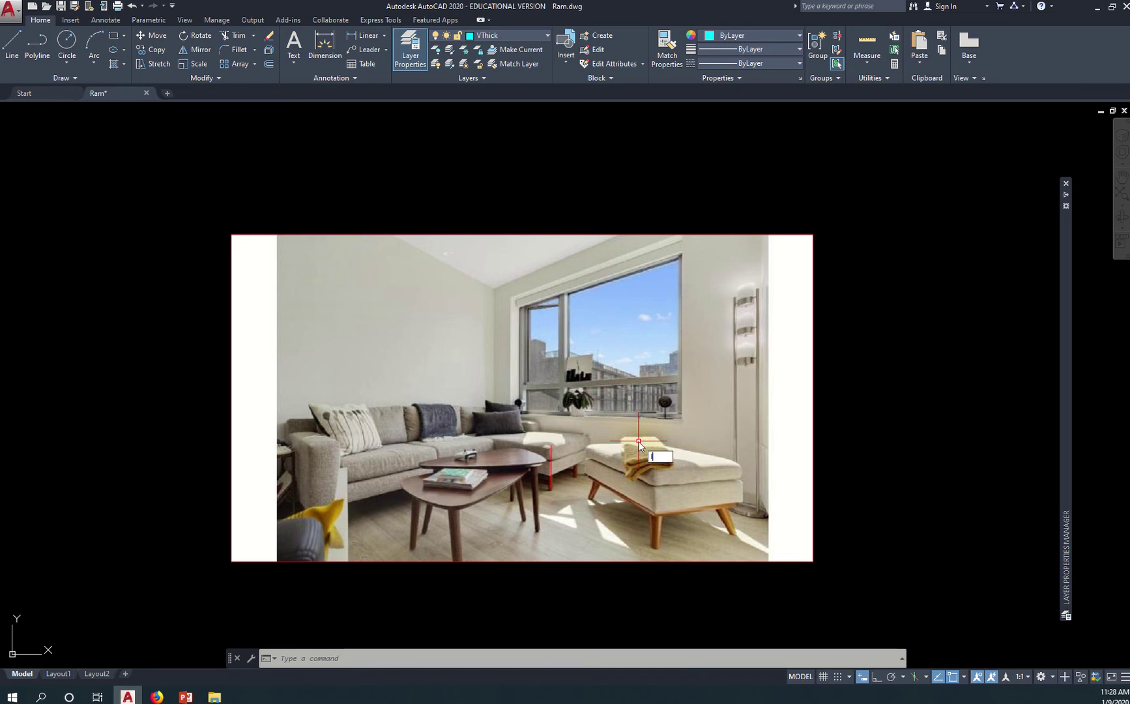
{"action": "type", "text": "l"}
{"action": "key", "text": "Return"}
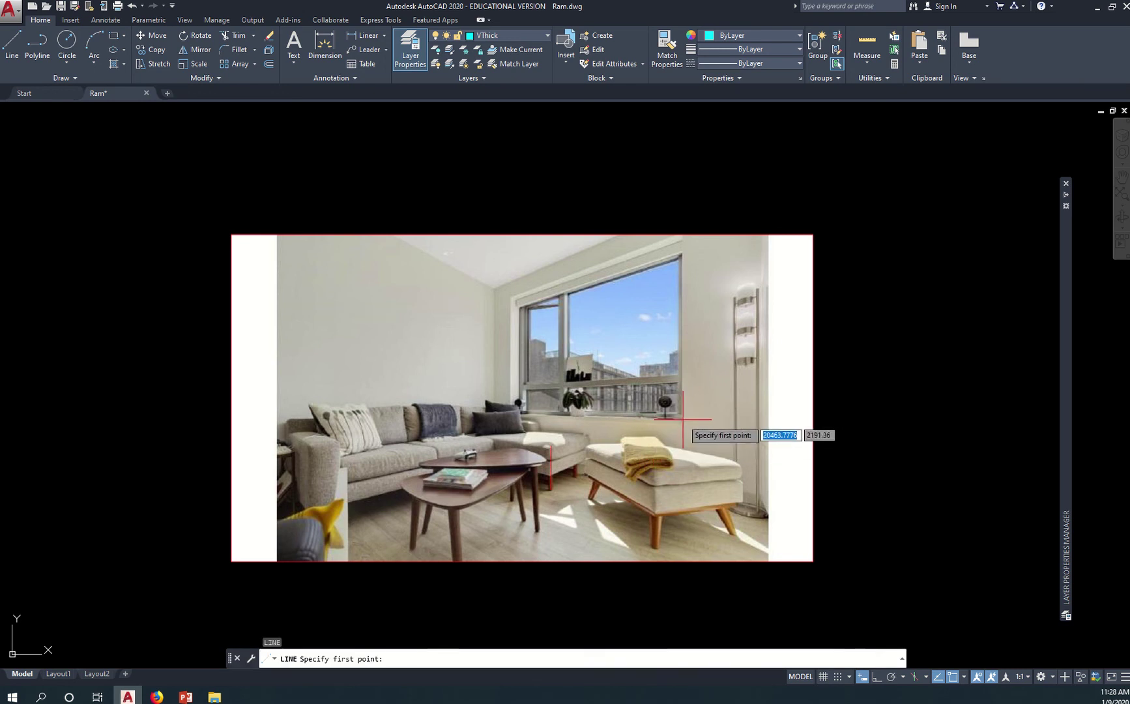
{"action": "left_click", "coordinate": [681, 420]}
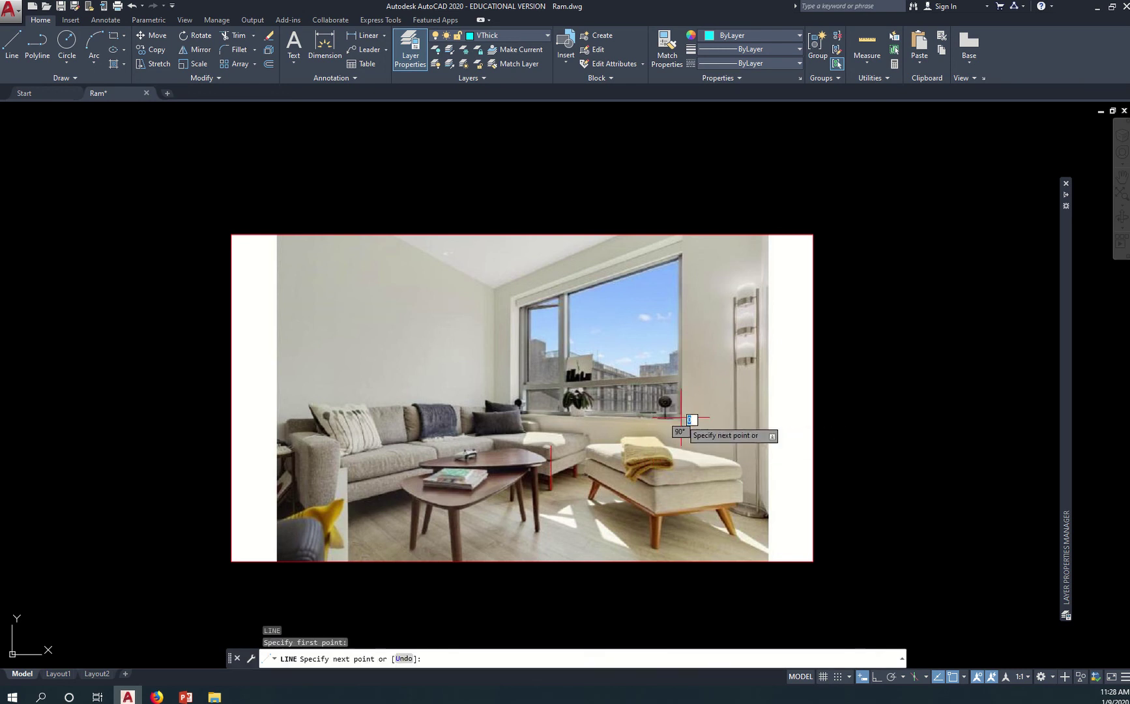
{"action": "left_click", "coordinate": [681, 254]}
{"action": "key", "text": "Escape"}
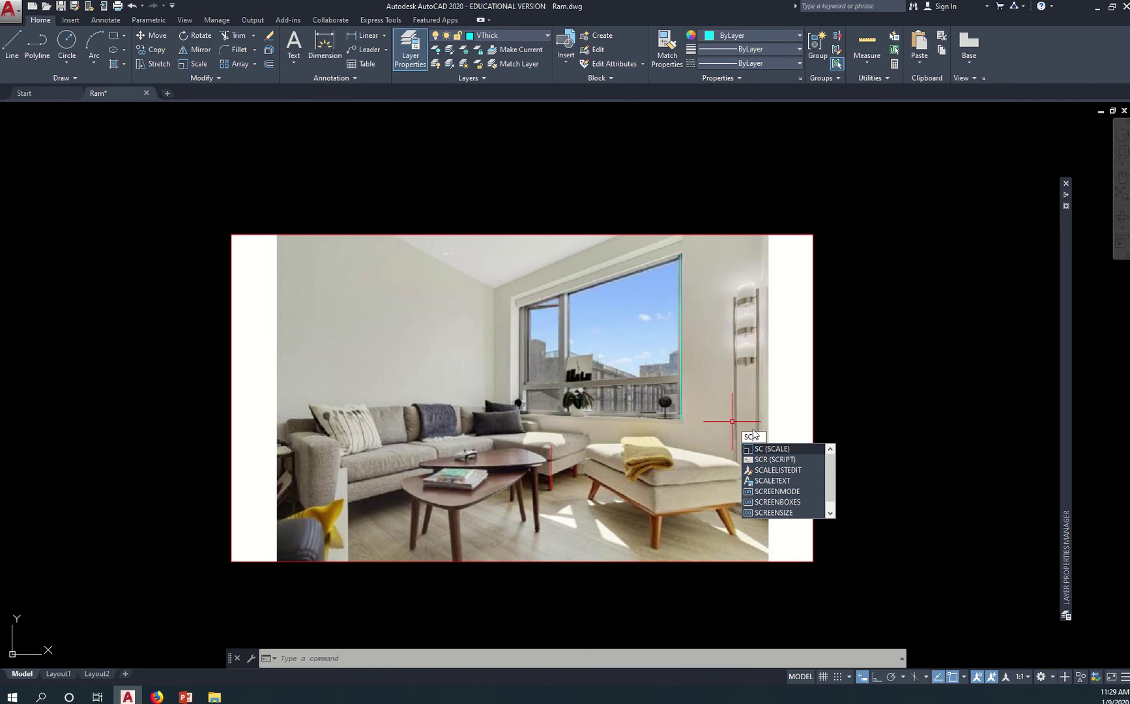
Start scaling the living room photo together with the lines on it, using the photo's lower-left corner as base point
{"action": "key", "text": "Return"}
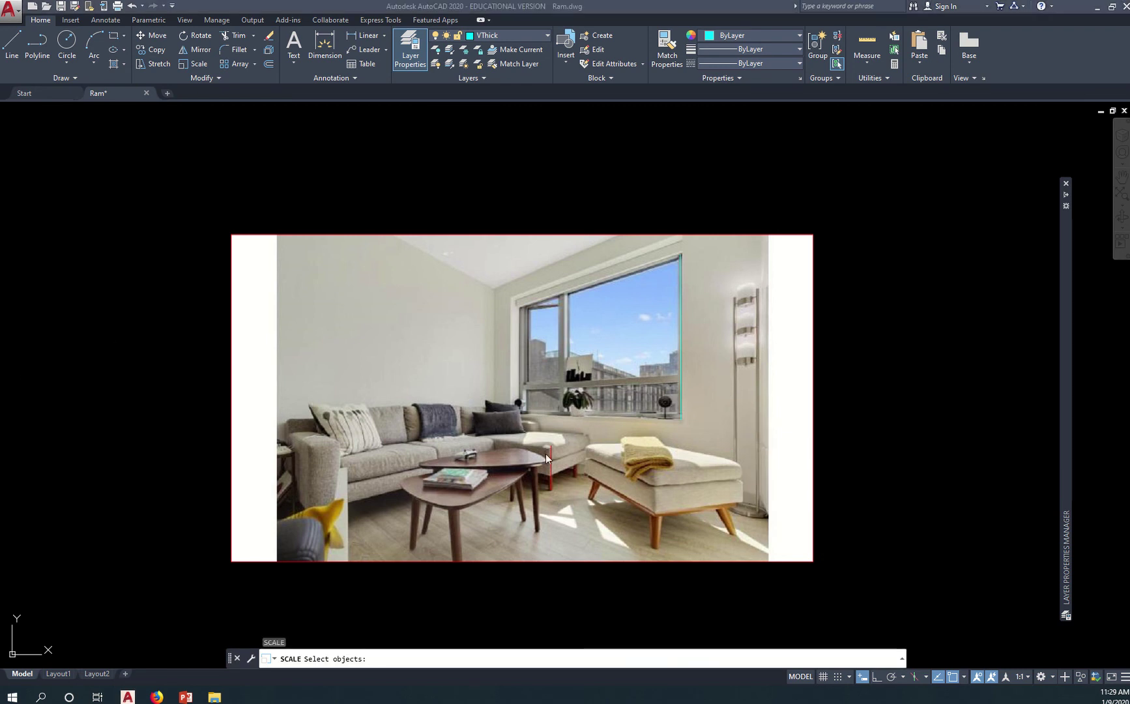
{"action": "left_click", "coordinate": [863, 487]}
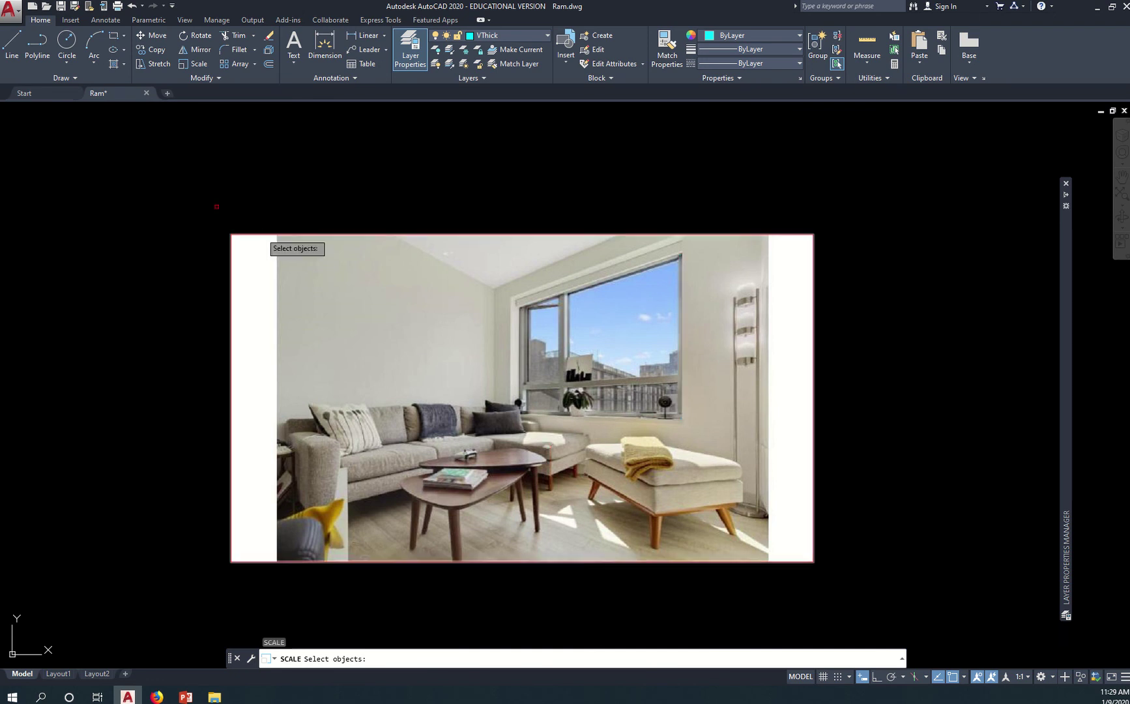
{"action": "left_click", "coordinate": [168, 178]}
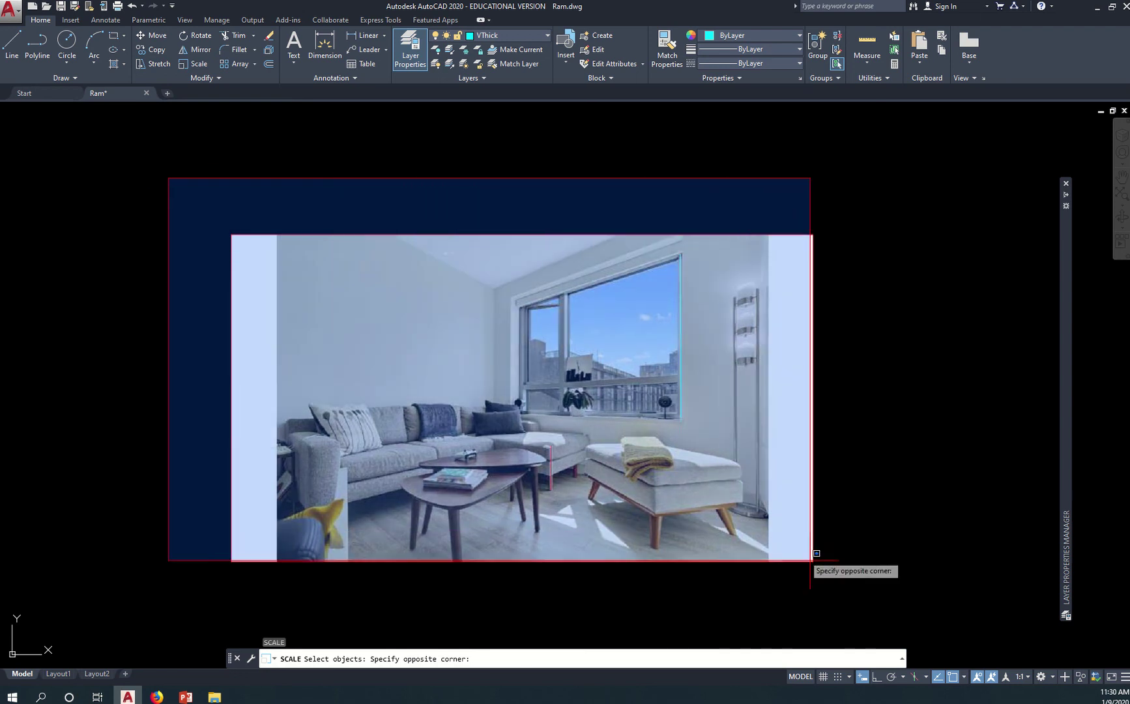
{"action": "scroll", "coordinate": [866, 598], "scroll_direction": "down", "scroll_amount": 2}
{"action": "middle_click_drag", "start_coordinate": [875, 600], "coordinate": [765, 446]}
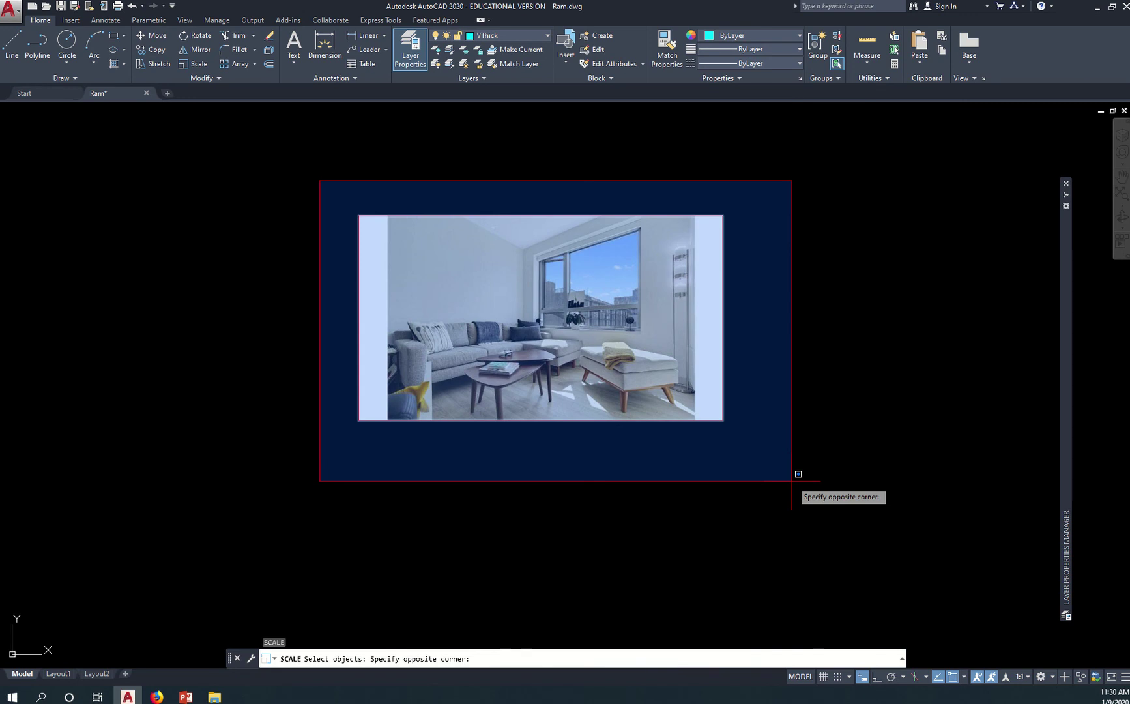
{"action": "left_click", "coordinate": [792, 482]}
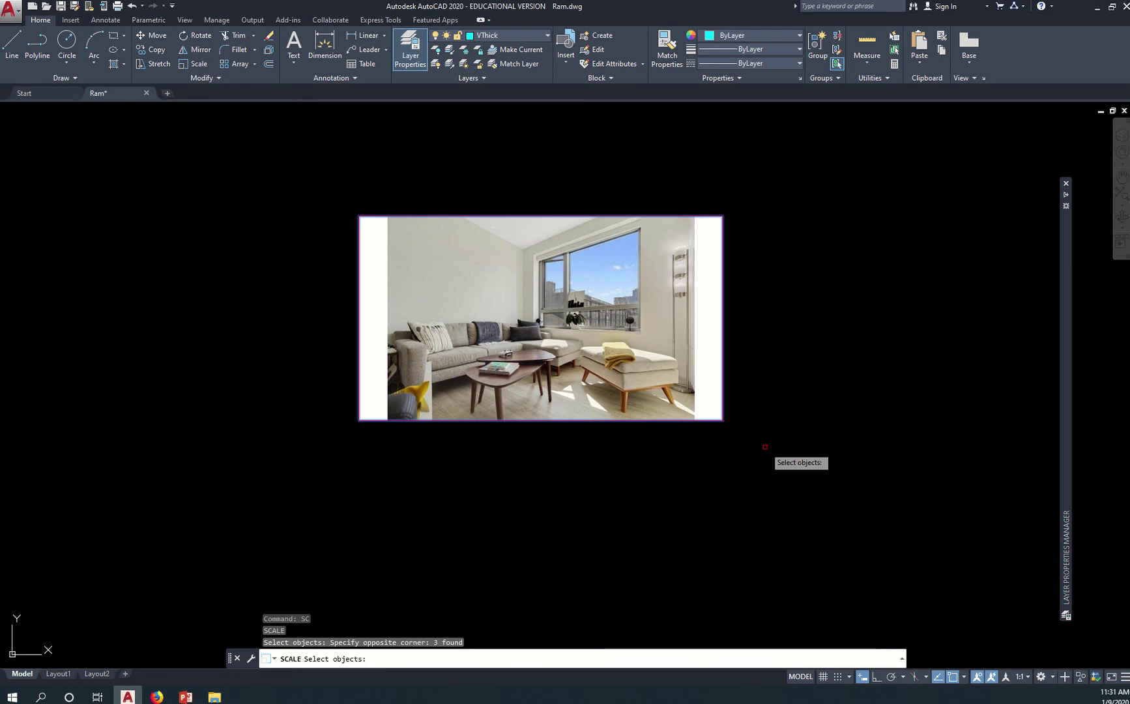
{"action": "scroll", "coordinate": [875, 476], "scroll_direction": "down", "scroll_amount": 5}
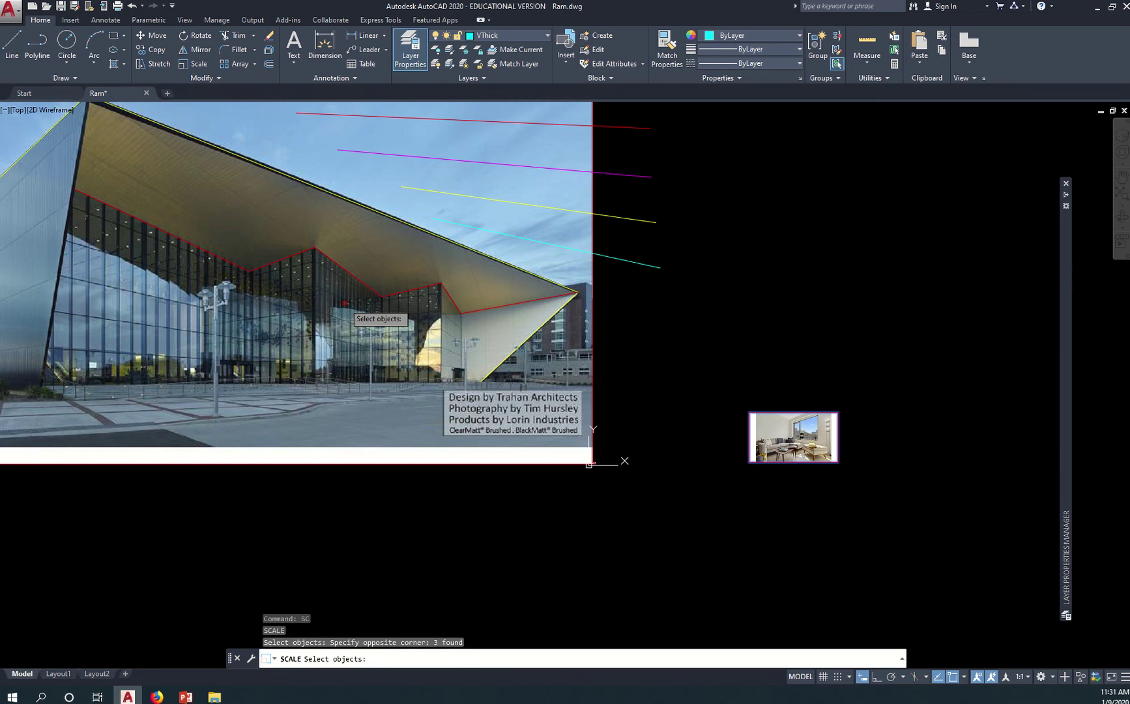
{"action": "scroll", "coordinate": [890, 476], "scroll_direction": "up", "scroll_amount": 6}
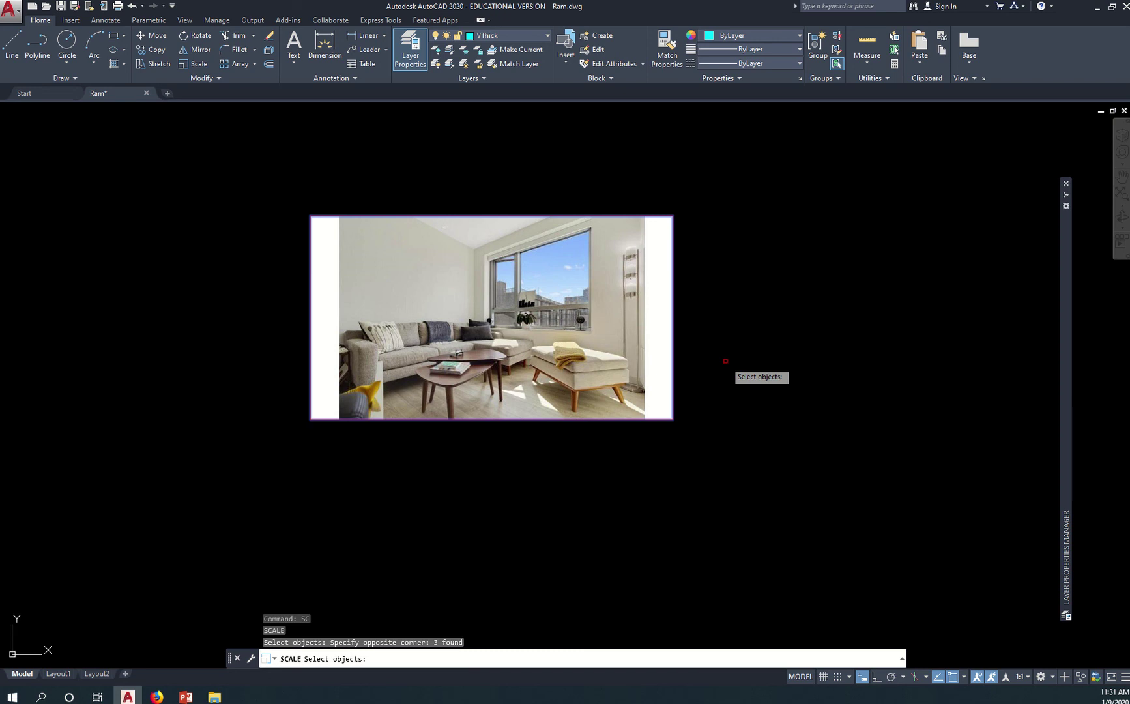
{"action": "key", "text": "Return"}
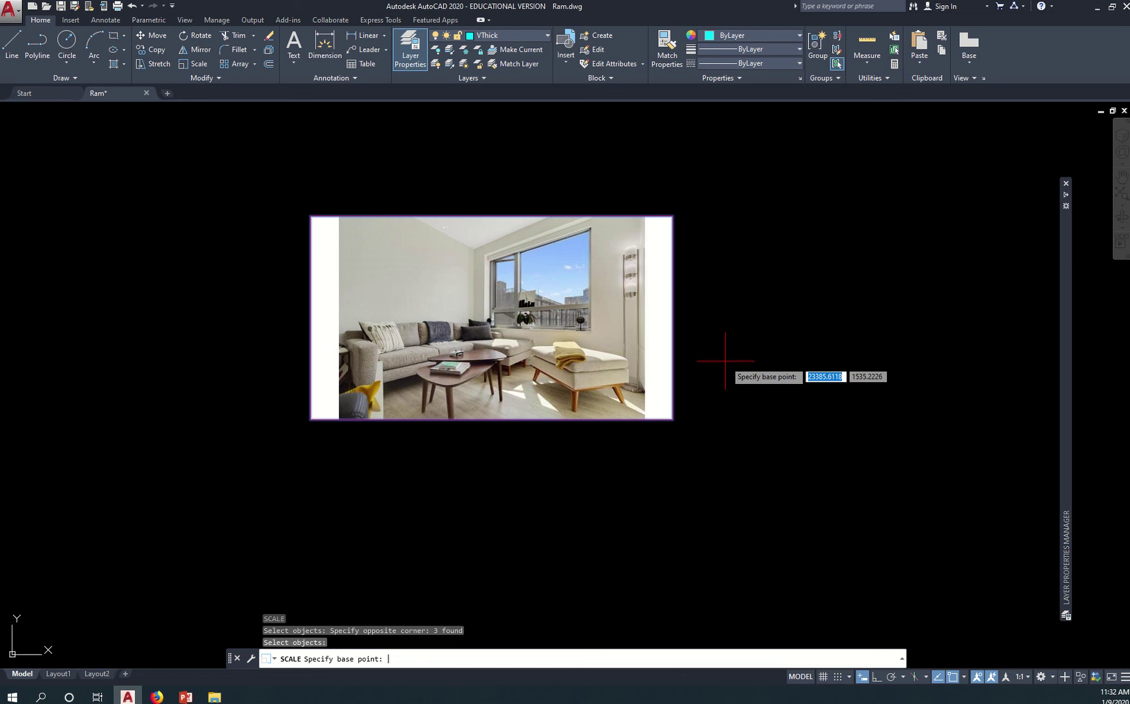
{"action": "scroll", "coordinate": [697, 436], "scroll_direction": "down", "scroll_amount": 5}
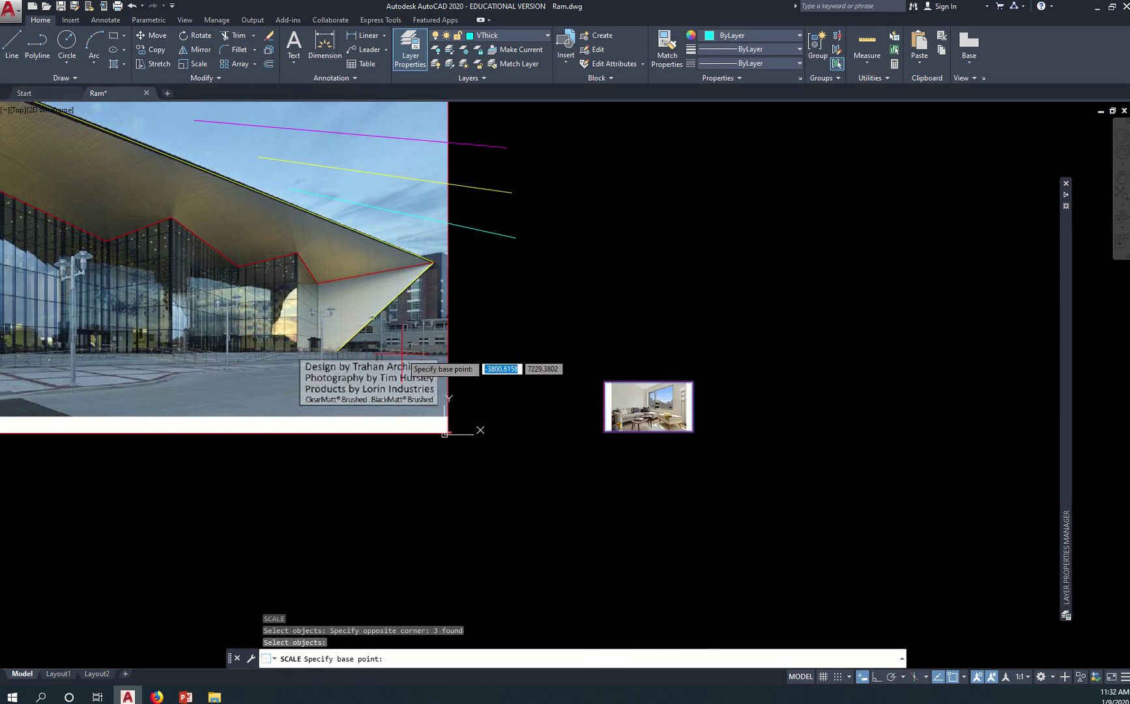
{"action": "left_click", "coordinate": [605, 431]}
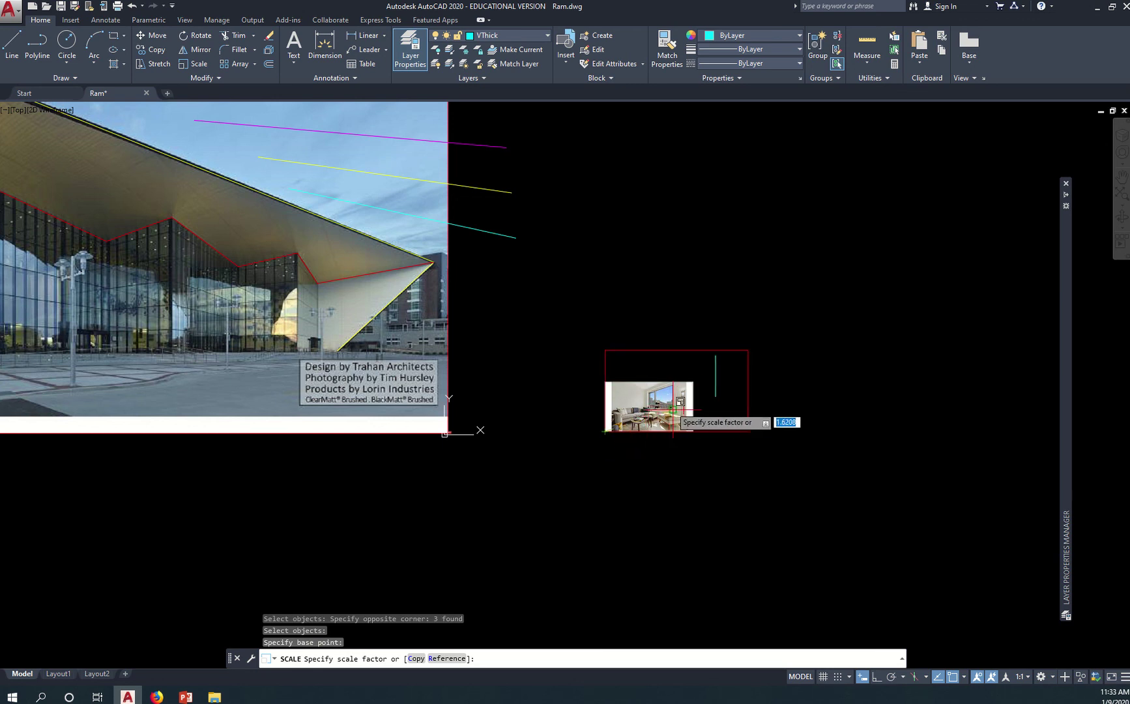
Scale the selection by reference, taking the window line's two endpoints as the reference length and 2000 as the new length
{"action": "scroll", "coordinate": [675, 409], "scroll_direction": "up", "scroll_amount": 2}
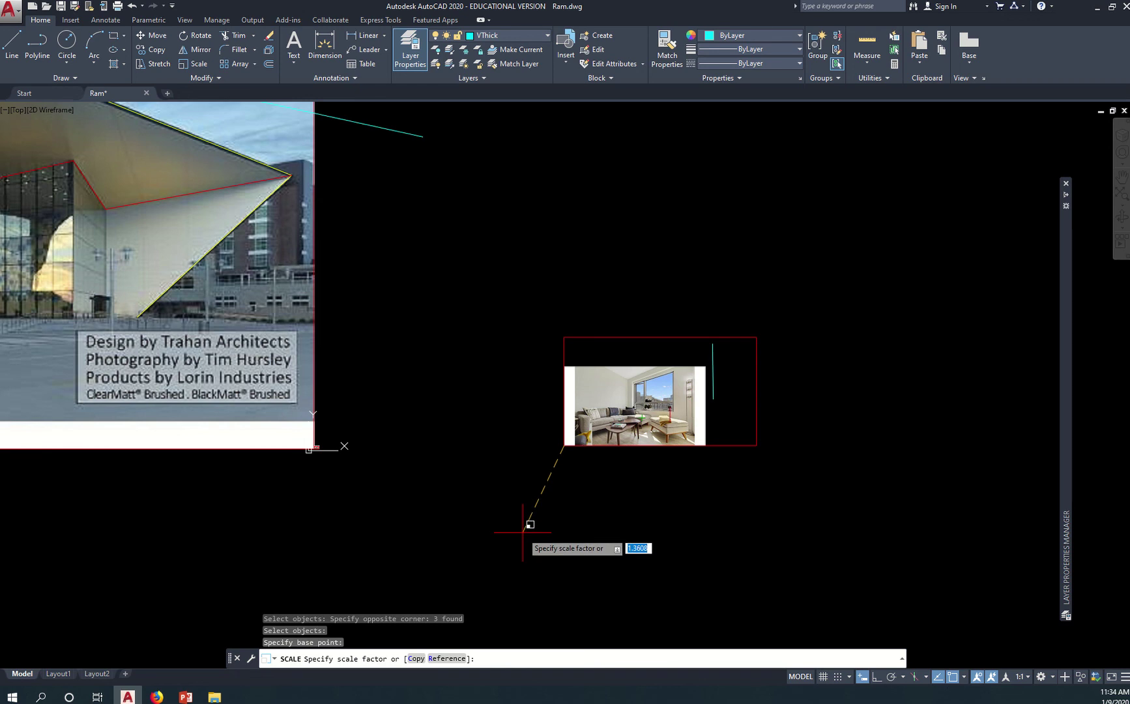
{"action": "type", "text": "r"}
{"action": "key", "text": "Return"}
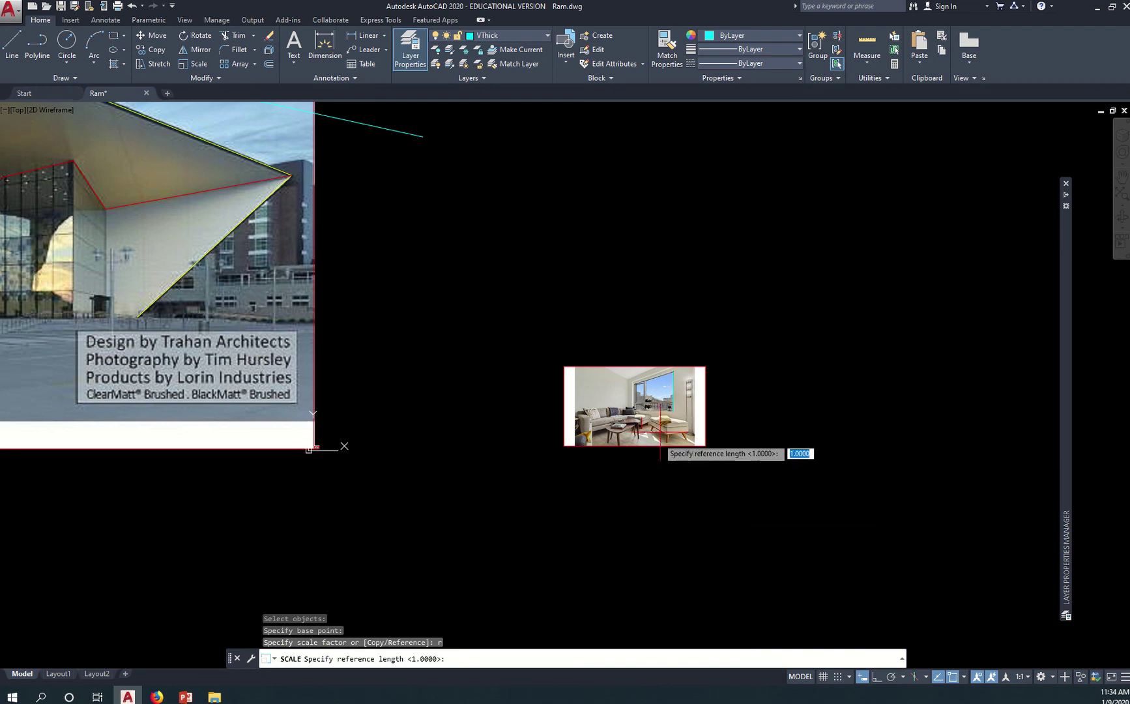
{"action": "scroll", "coordinate": [673, 398], "scroll_direction": "up", "scroll_amount": 4}
{"action": "scroll", "coordinate": [673, 398], "scroll_direction": "up", "scroll_amount": 4}
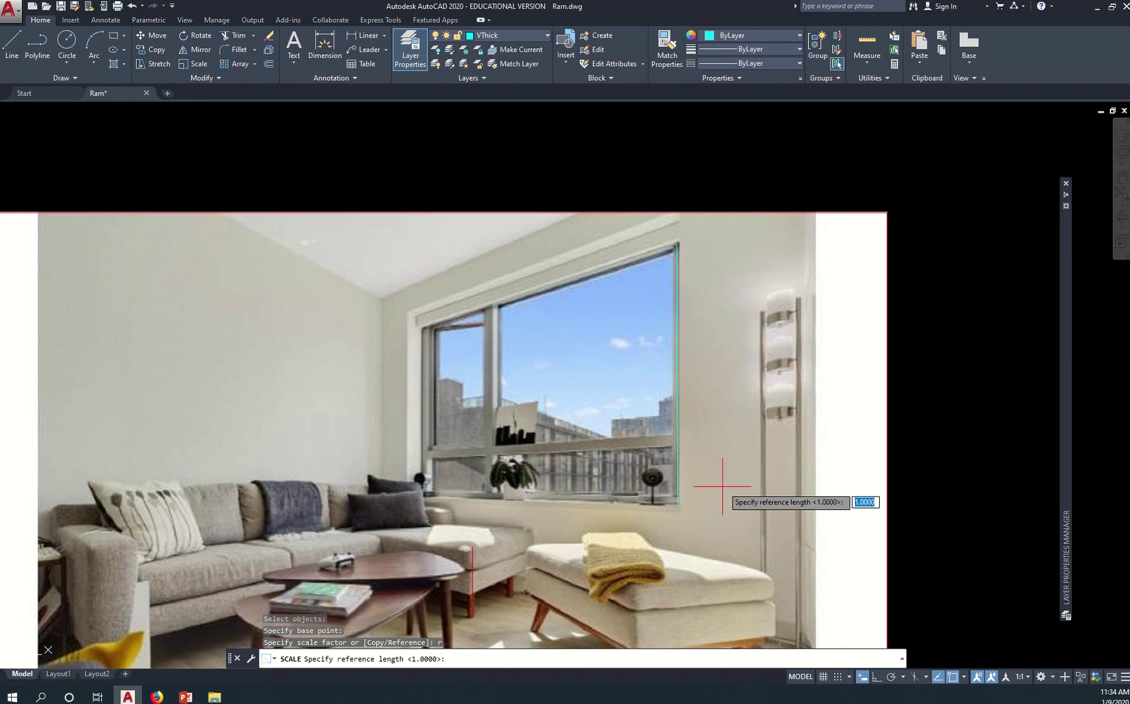
{"action": "left_click", "coordinate": [678, 506]}
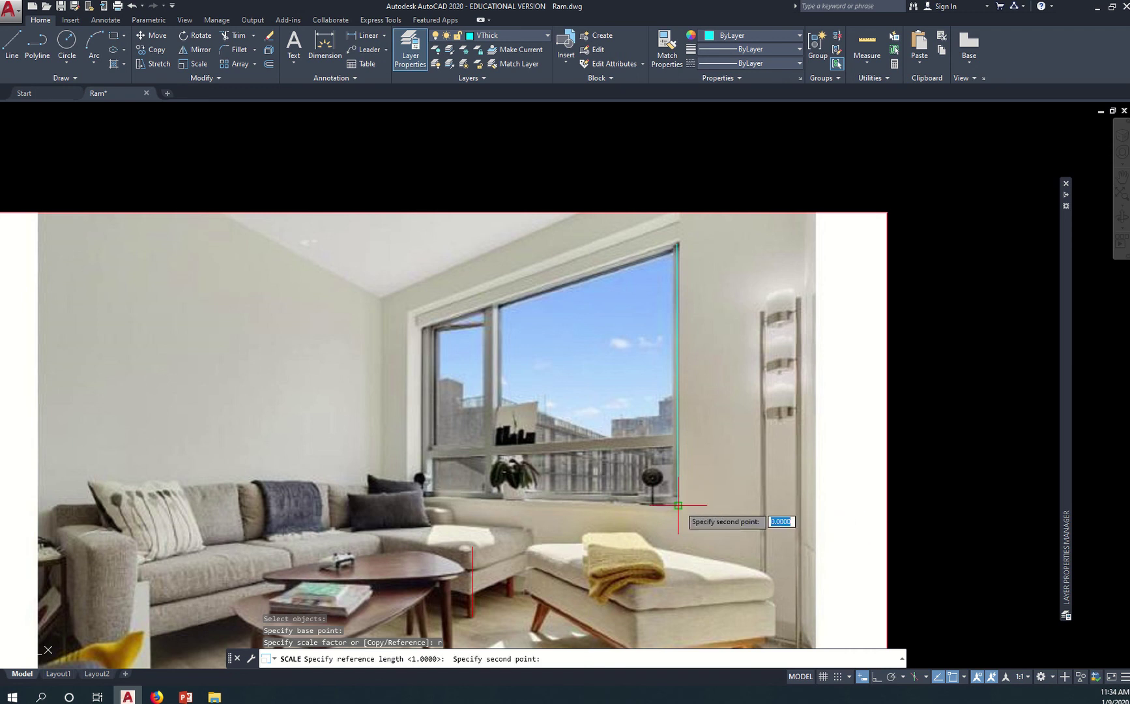
{"action": "left_click", "coordinate": [678, 244]}
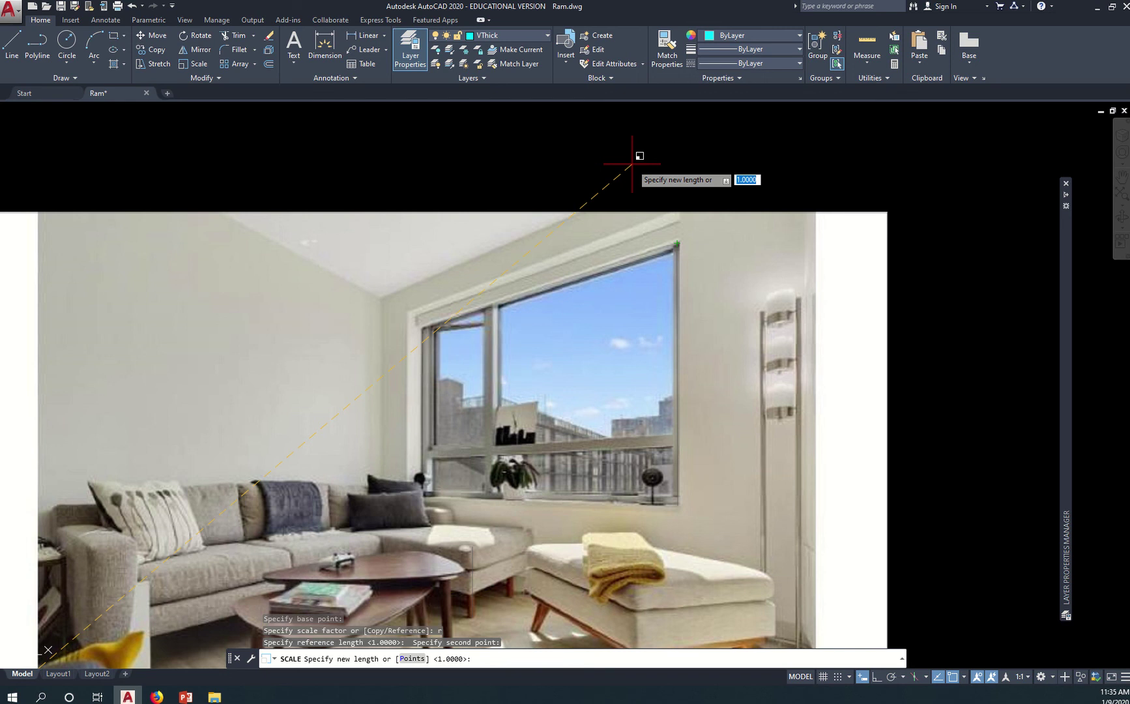
{"action": "type", "text": "2000"}
{"action": "key", "text": "Return"}
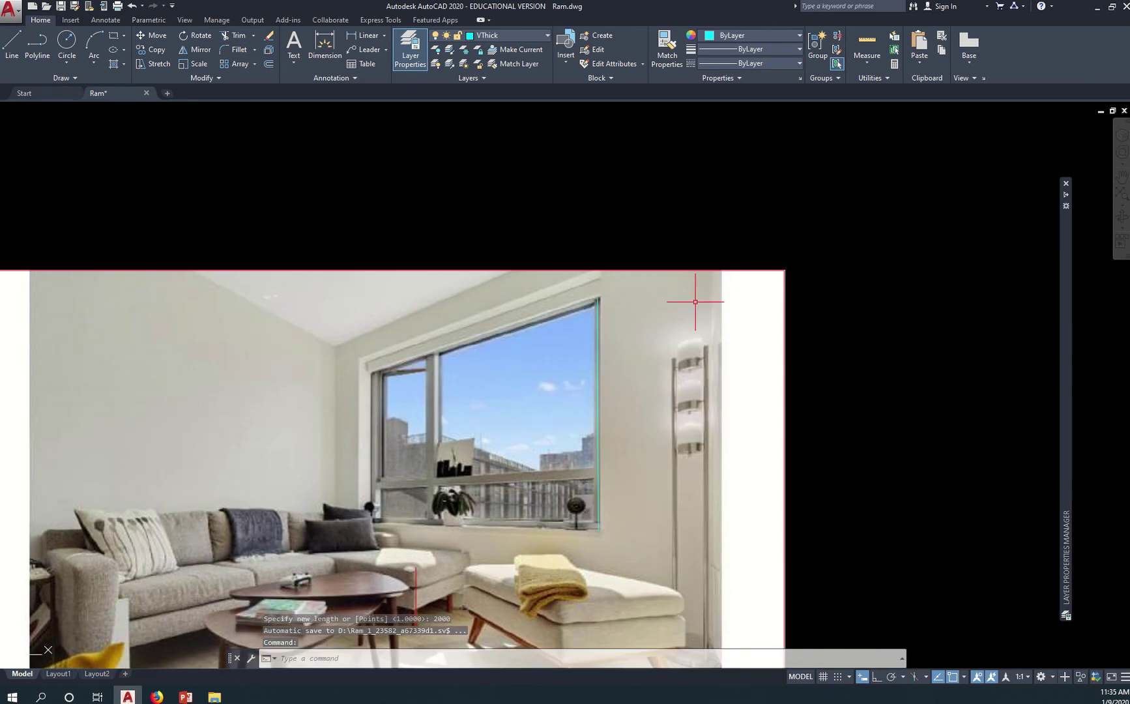
Measure the vertical window line in the scaled living room photo, starting at its lower endpoint
{"action": "type", "text": "dist"}
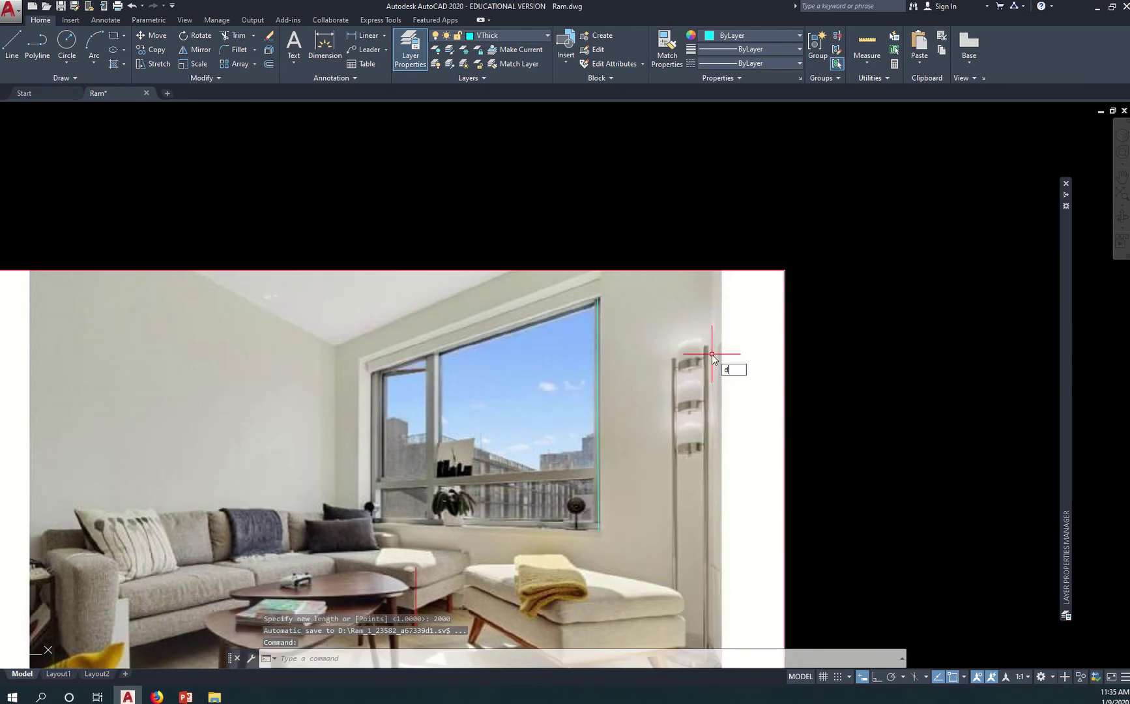
{"action": "key", "text": "Return"}
{"action": "left_click", "coordinate": [598, 528]}
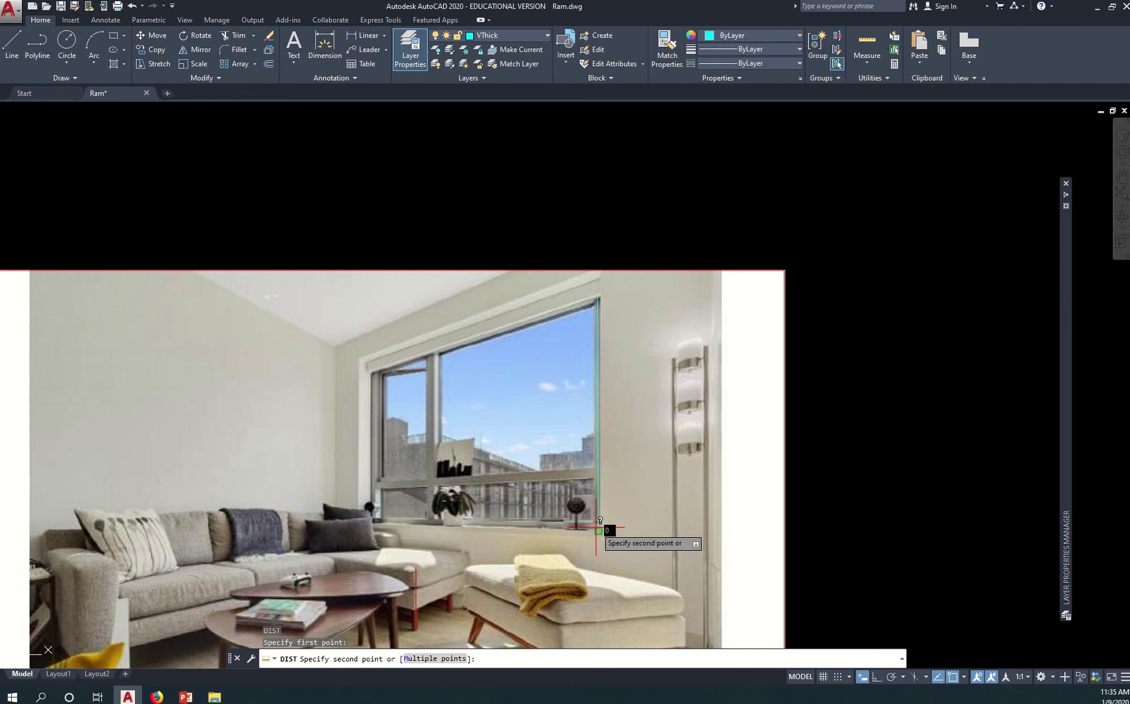